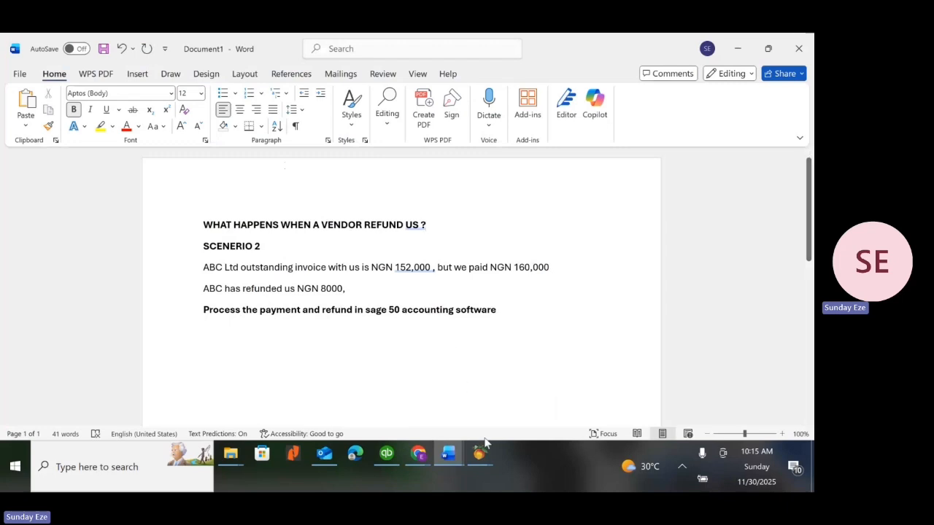
- Switch to Peachtree Accounting and display the Vendor Ledgers report from the accounts payable reports
{"action": "mouse_move", "coordinate": [479, 455]}
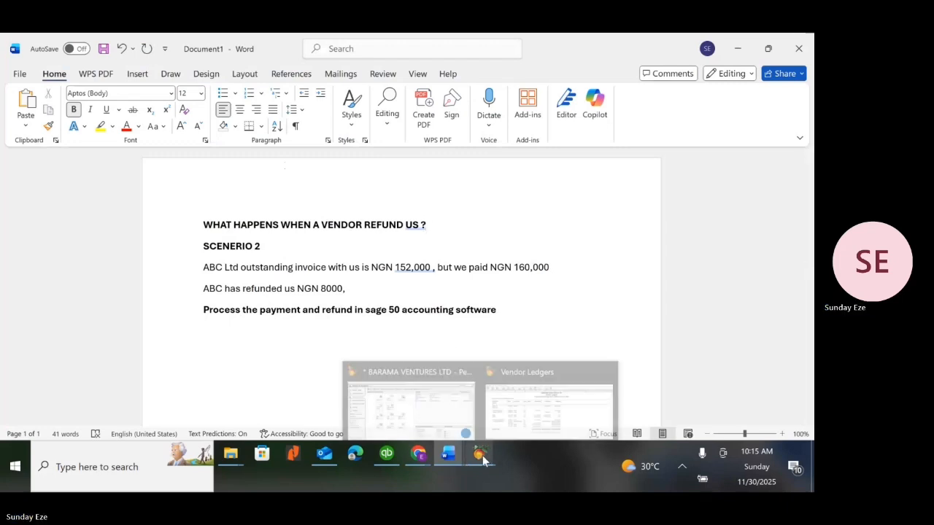
{"action": "left_click", "coordinate": [428, 401]}
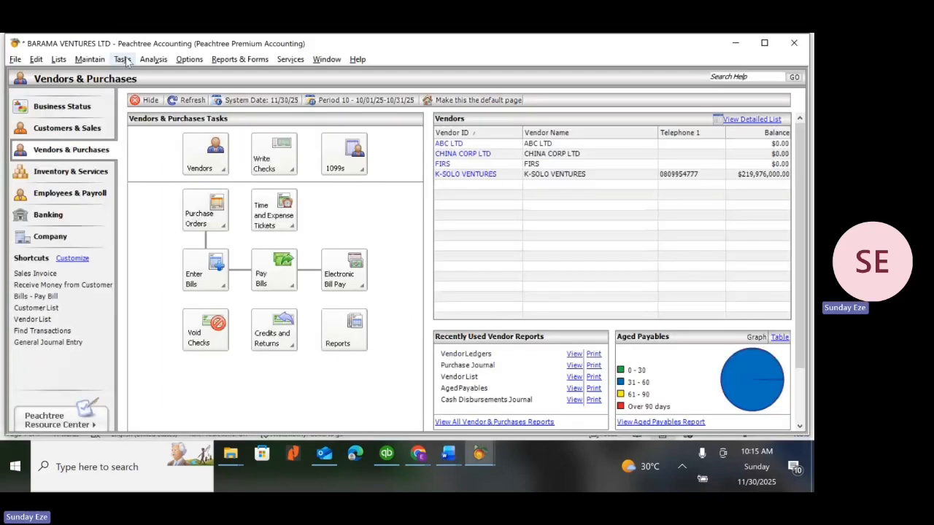
{"action": "left_click", "coordinate": [122, 60]}
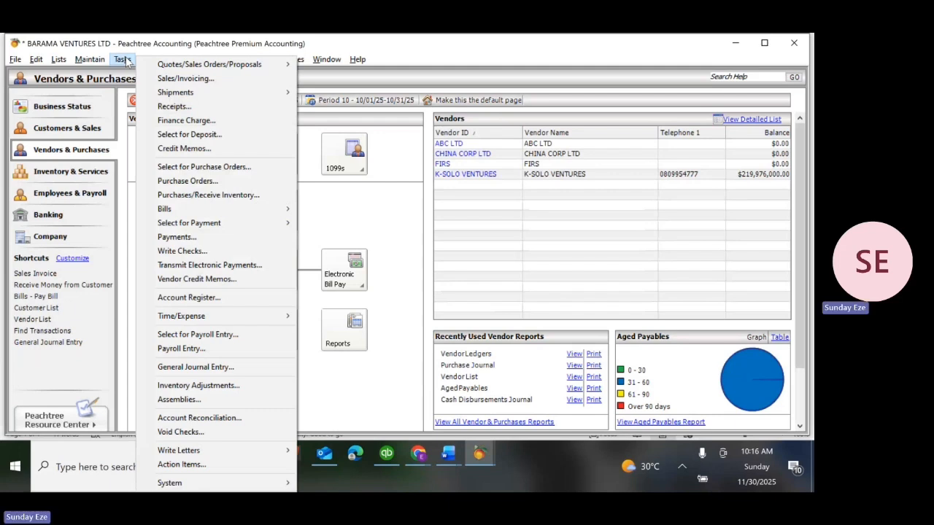
{"action": "left_click", "coordinate": [362, 209]}
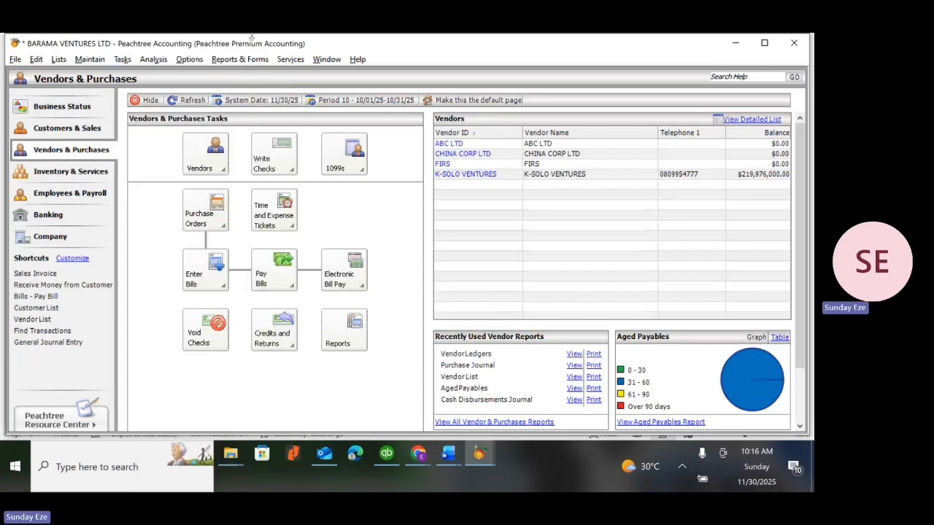
{"action": "left_click", "coordinate": [240, 60]}
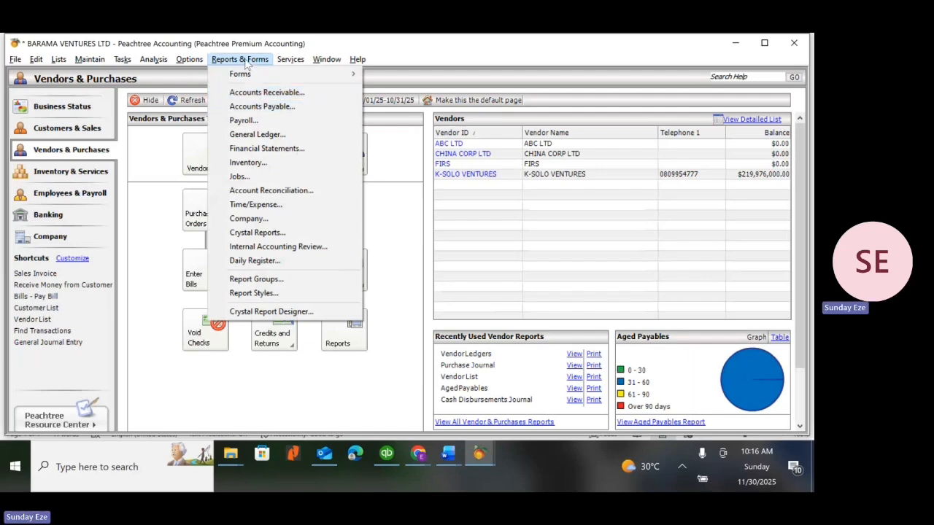
{"action": "left_click", "coordinate": [252, 108]}
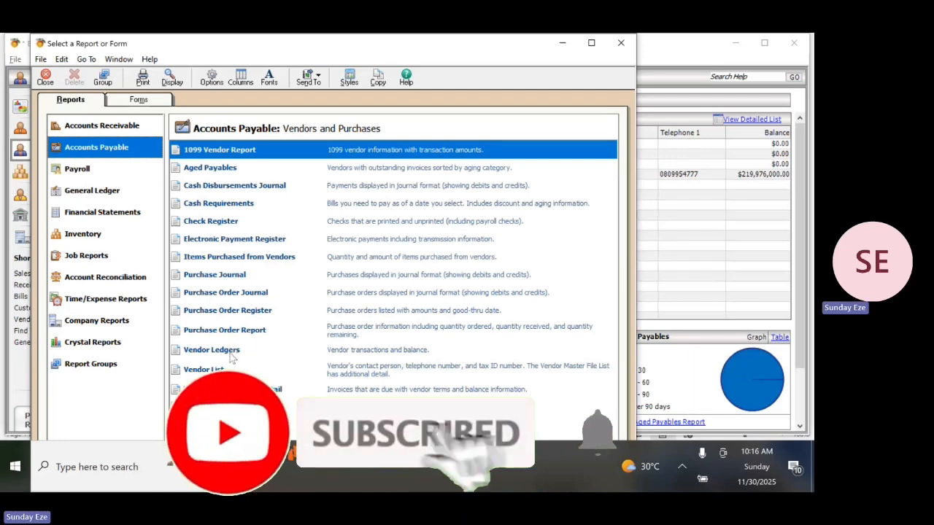
{"action": "double_click", "coordinate": [231, 355]}
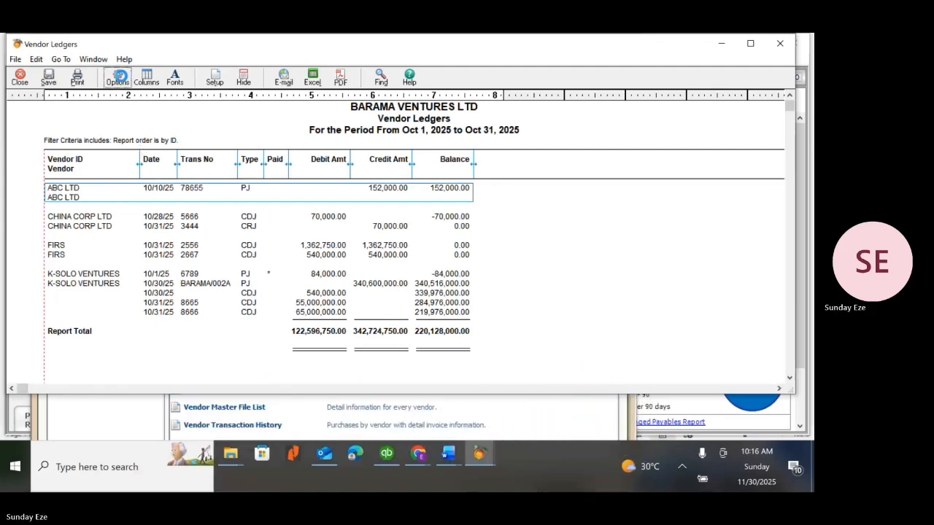
- Filter the Vendor Ledgers report by vendor ID to include only ABC LTD
{"action": "left_click", "coordinate": [117, 77]}
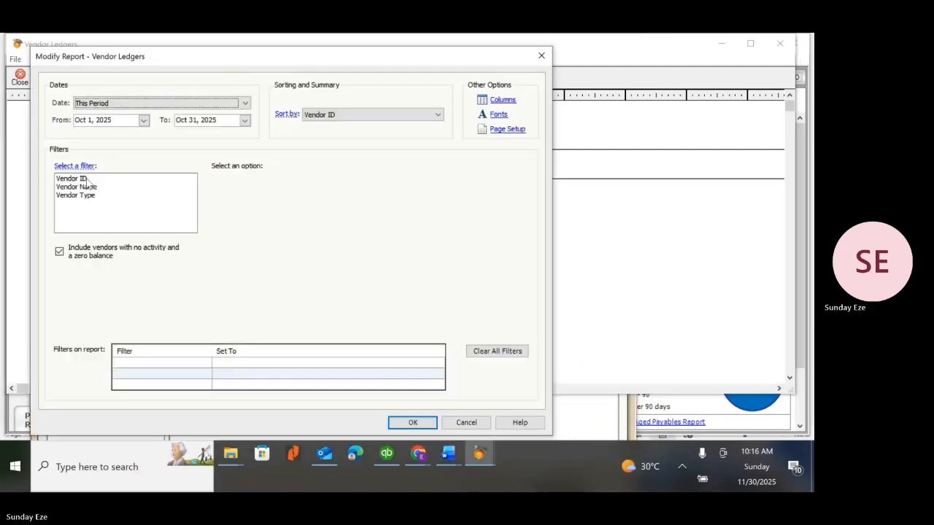
{"action": "left_click", "coordinate": [86, 179]}
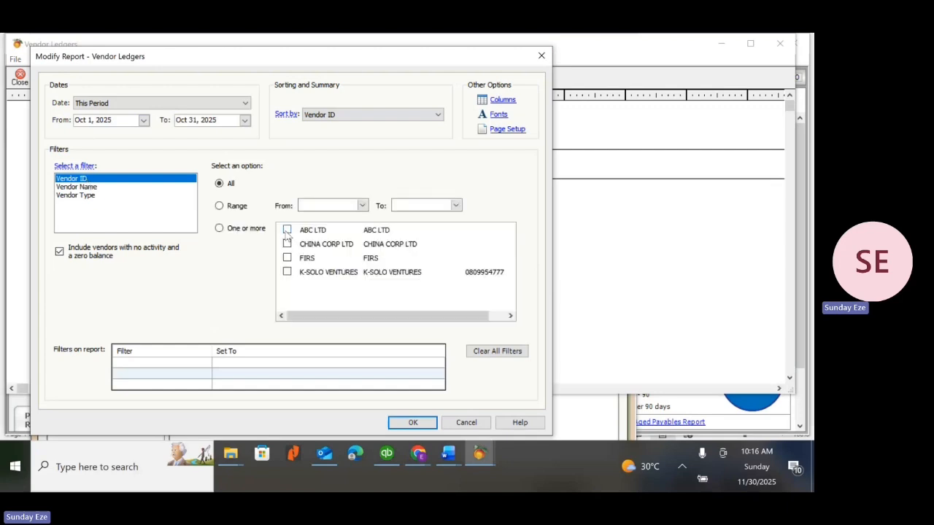
{"action": "left_click", "coordinate": [287, 231]}
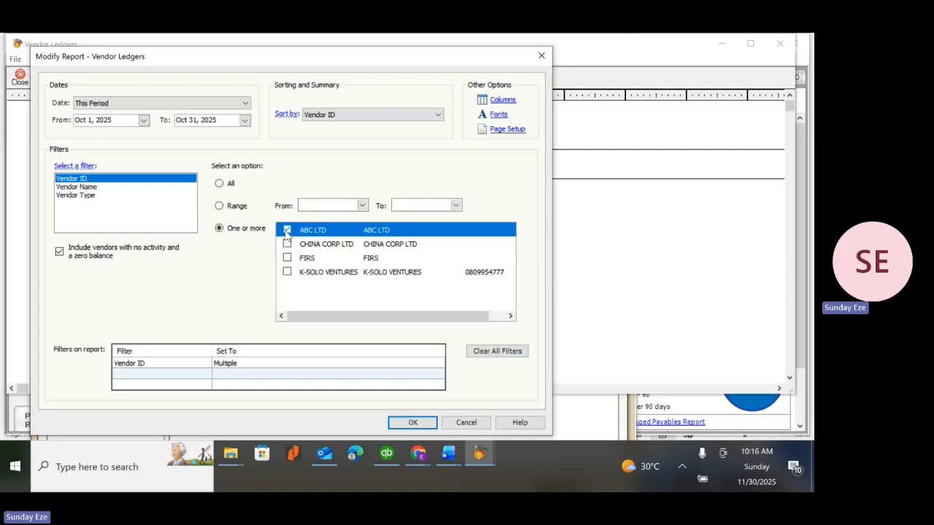
{"action": "left_click", "coordinate": [410, 424]}
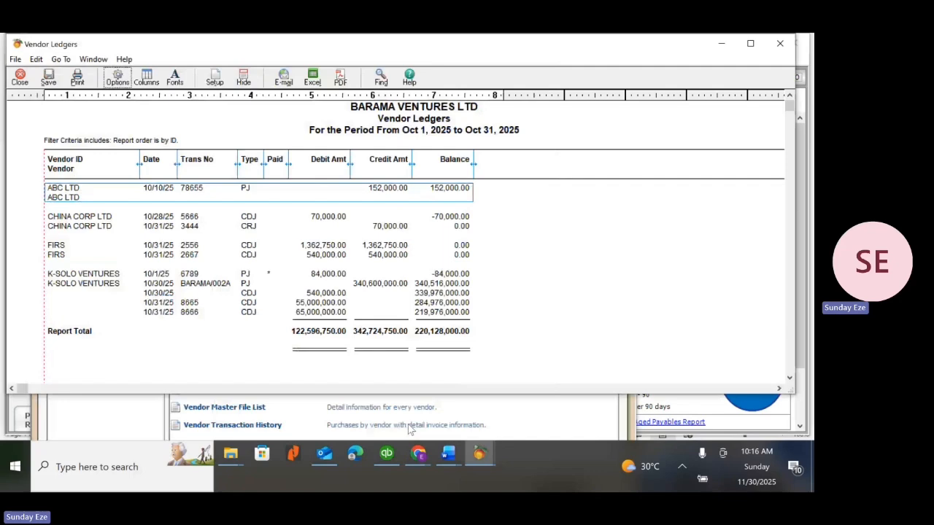
- Switch to the Word document Document1 to review the vendor refund scenario, and return to the Peachtree Accounting main window
{"action": "mouse_move", "coordinate": [448, 453]}
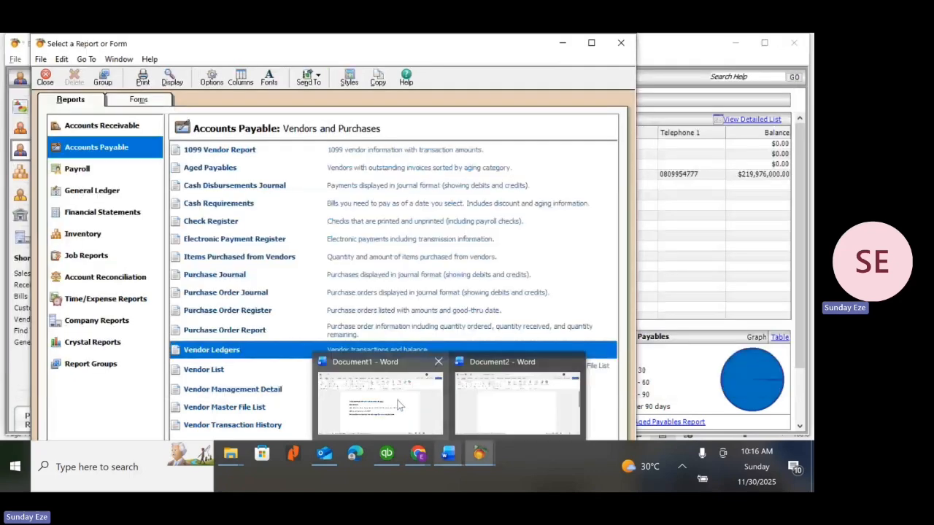
{"action": "left_click", "coordinate": [398, 405]}
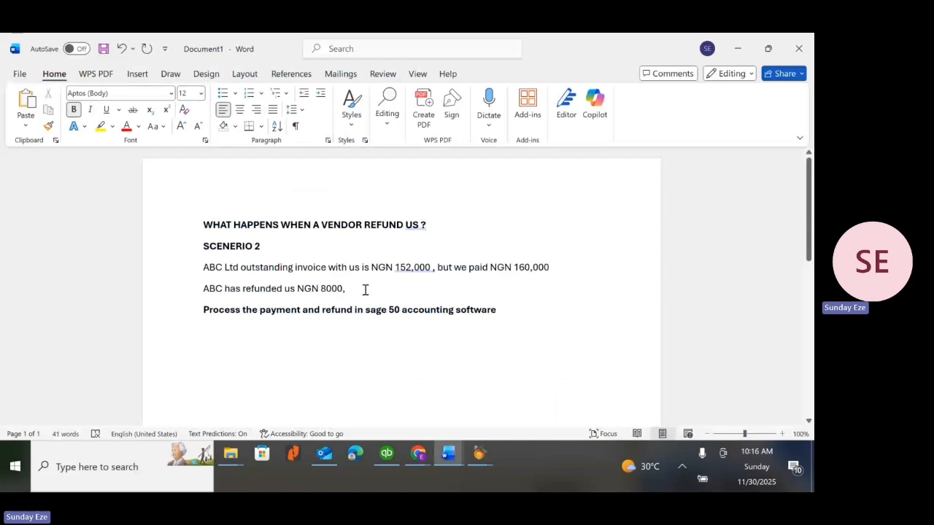
{"action": "left_click", "coordinate": [488, 448]}
{"action": "left_click", "coordinate": [383, 401]}
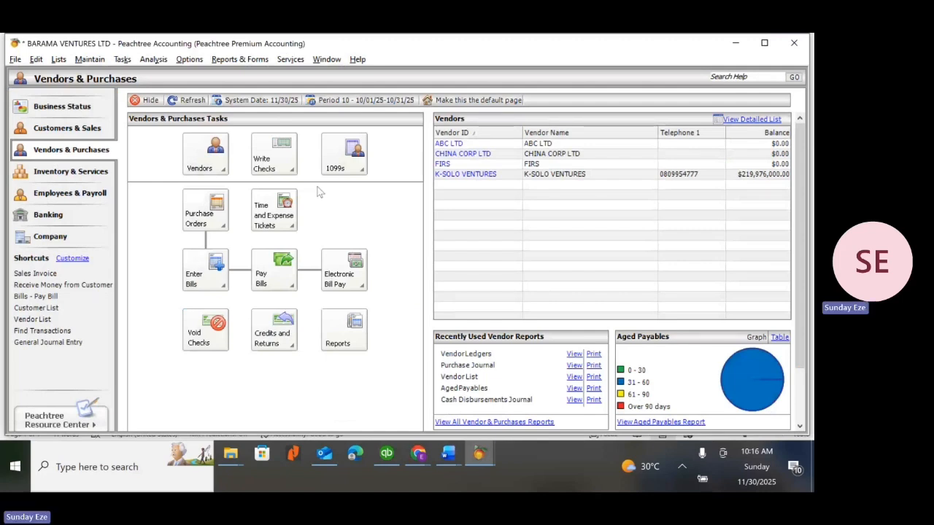
- Start a new vendor payment for ABC LTD and maximize the payment window
{"action": "left_click", "coordinate": [121, 60]}
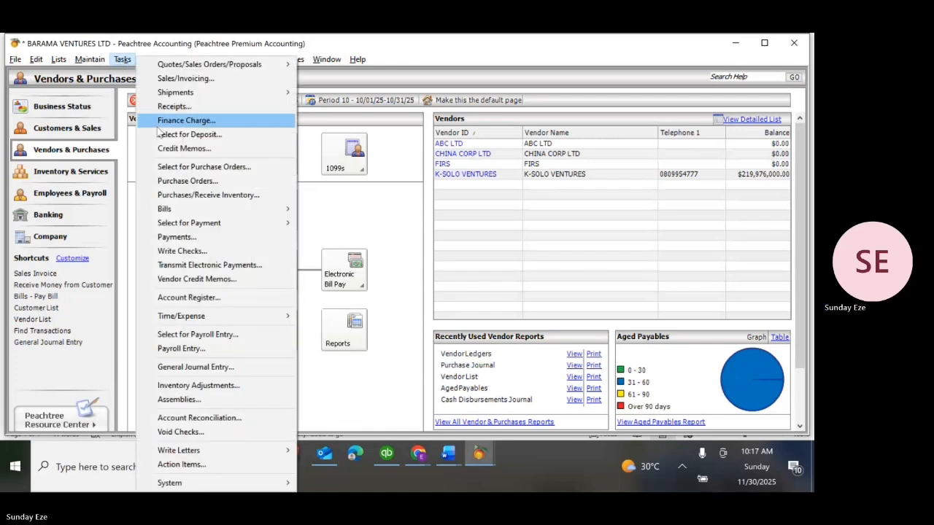
{"action": "left_click", "coordinate": [177, 237]}
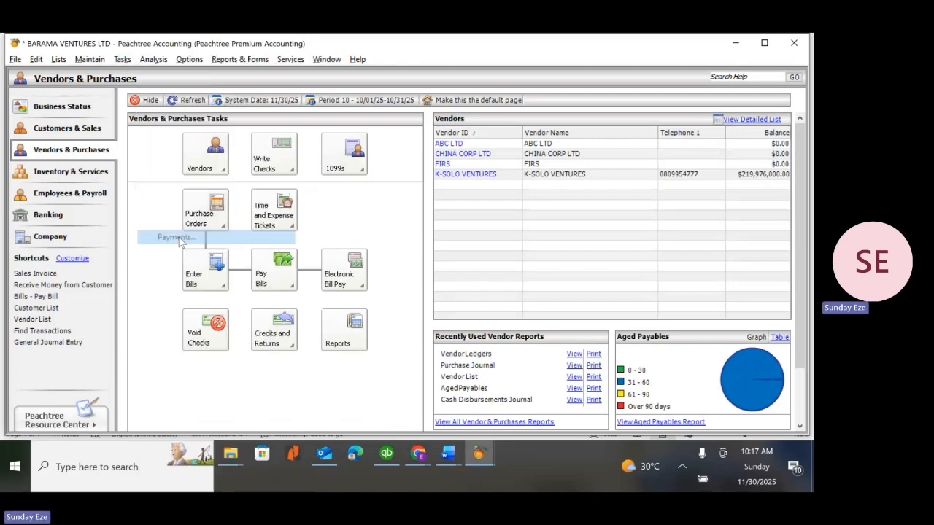
{"action": "left_click", "coordinate": [220, 191]}
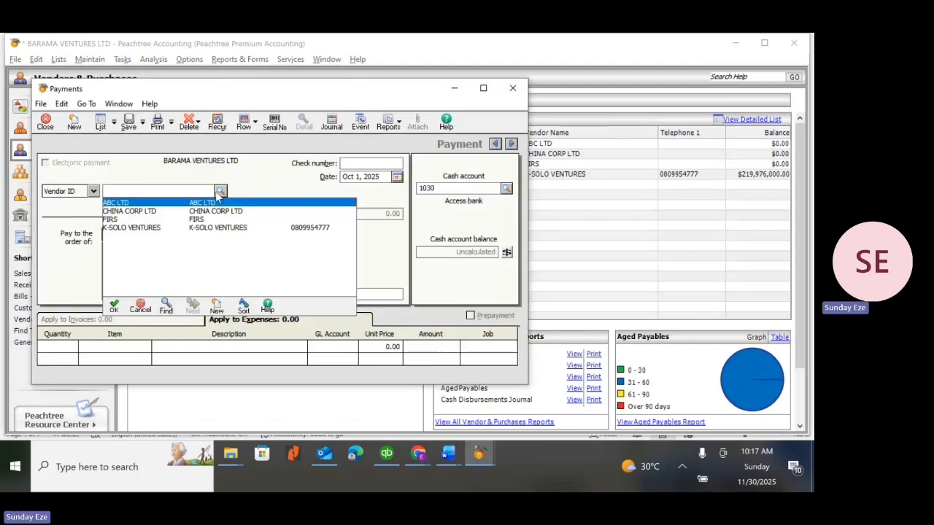
{"action": "double_click", "coordinate": [214, 203]}
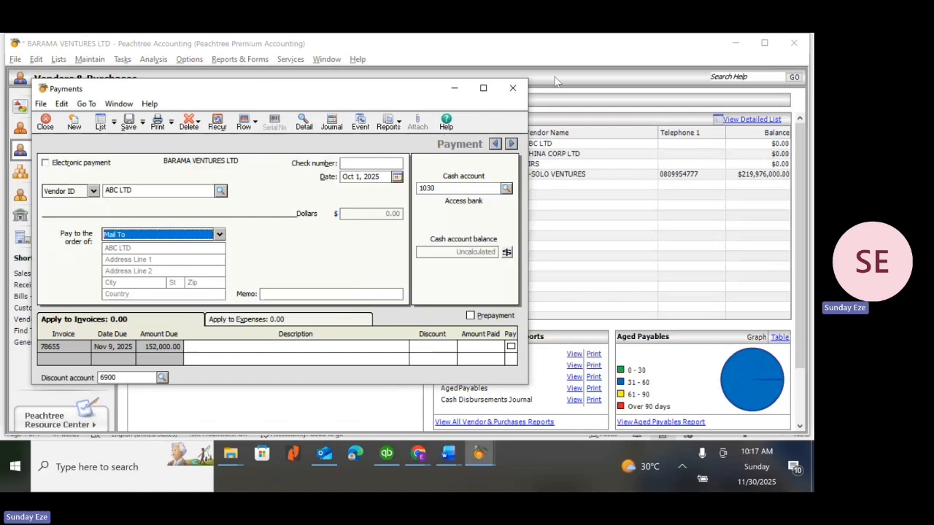
{"action": "left_click", "coordinate": [483, 88]}
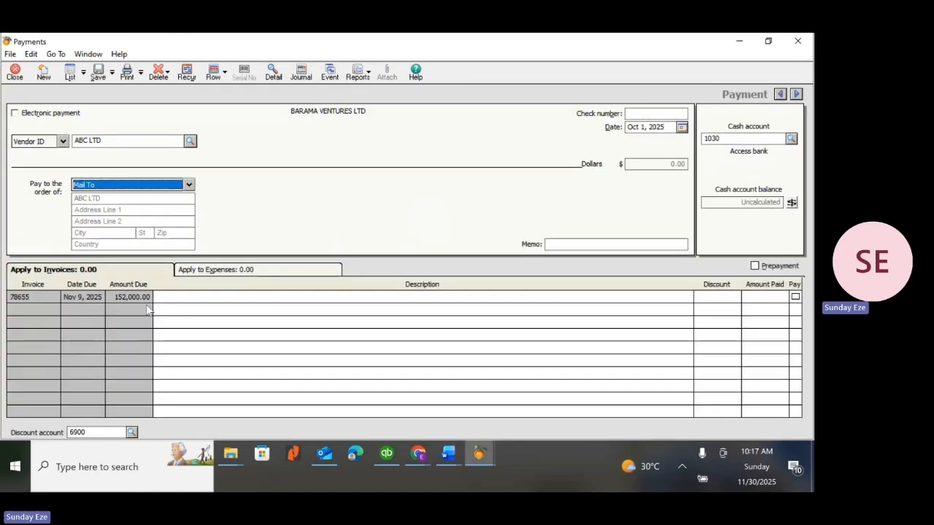
- Enter the description "PAYMENT TO INVOICE 78655 AND EXCESS" for the outstanding ABC LTD invoice
{"action": "left_click", "coordinate": [190, 296]}
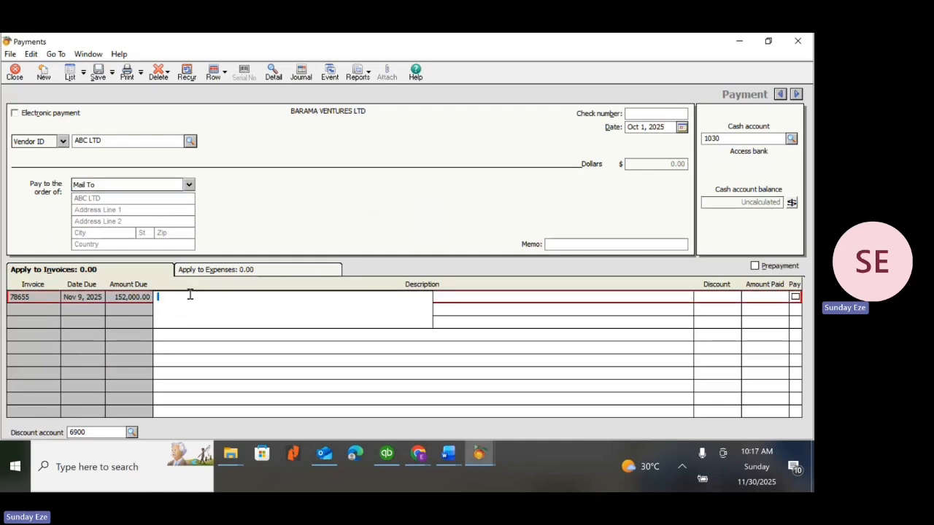
{"action": "type", "text": "PAYMENT TO INVOICE 7"}
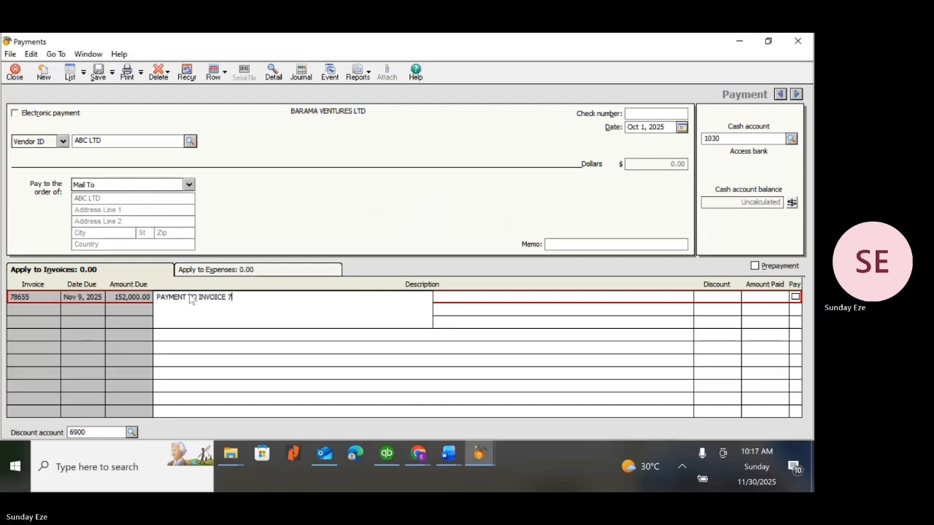
{"action": "type", "text": "8655"}
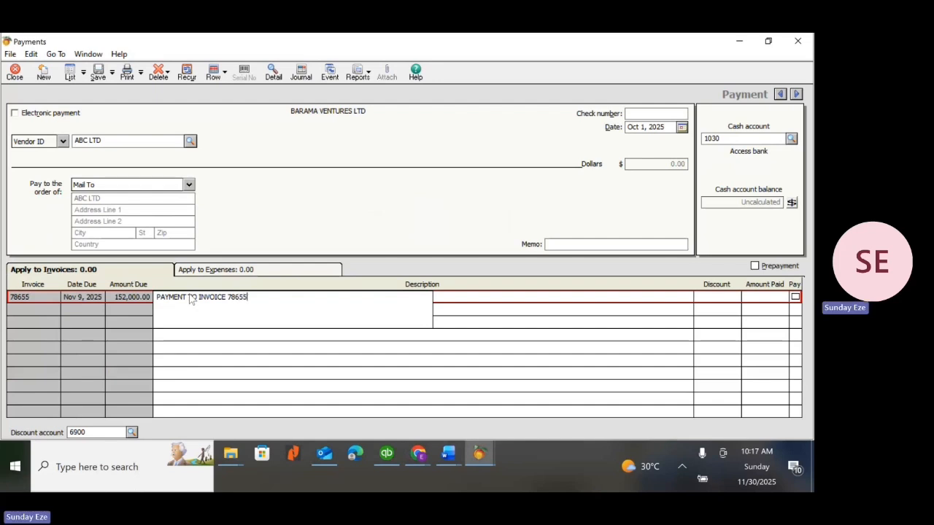
{"action": "type", "text": " AND EXCESS"}
{"action": "key", "text": "Tab"}
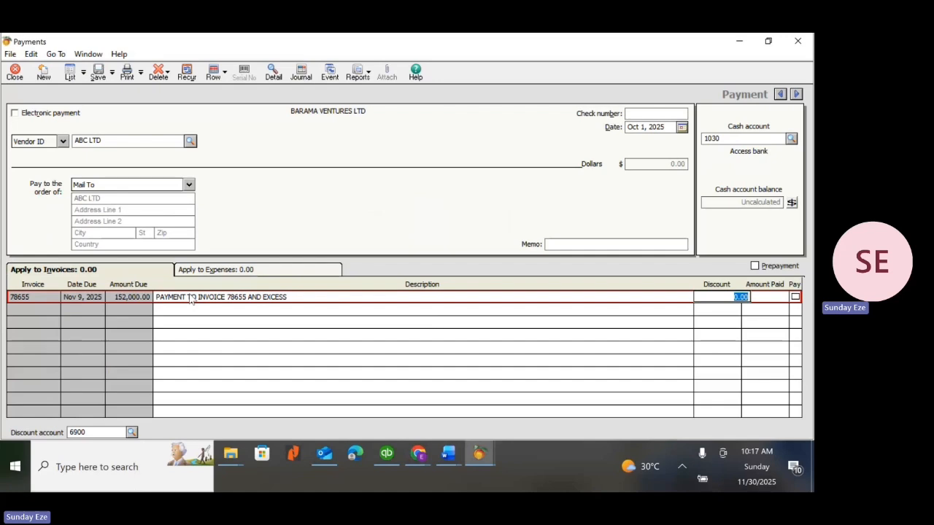
- Set the invoice's amount paid to 160,000, save the payment, and close the payment window
{"action": "key", "text": "Tab"}
{"action": "type", "text": "16"}
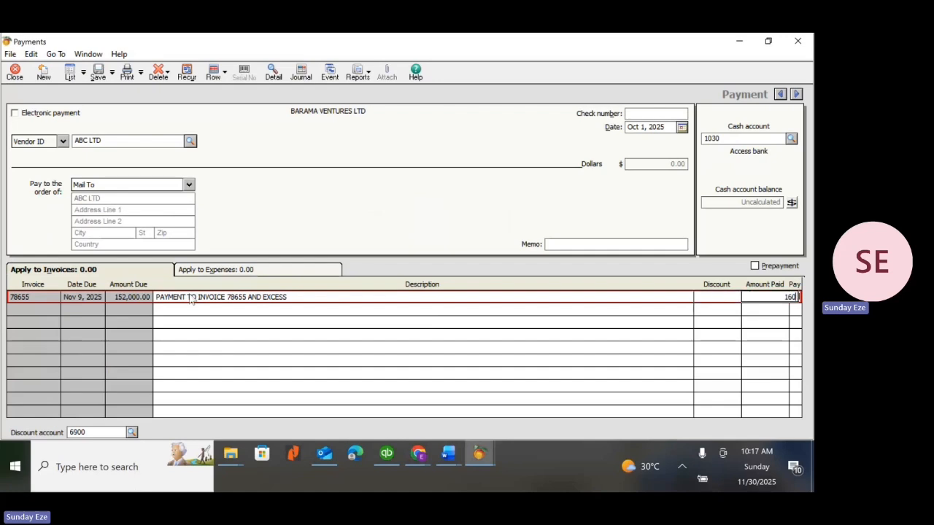
{"action": "type", "text": "0,000"}
{"action": "key", "text": "Tab"}
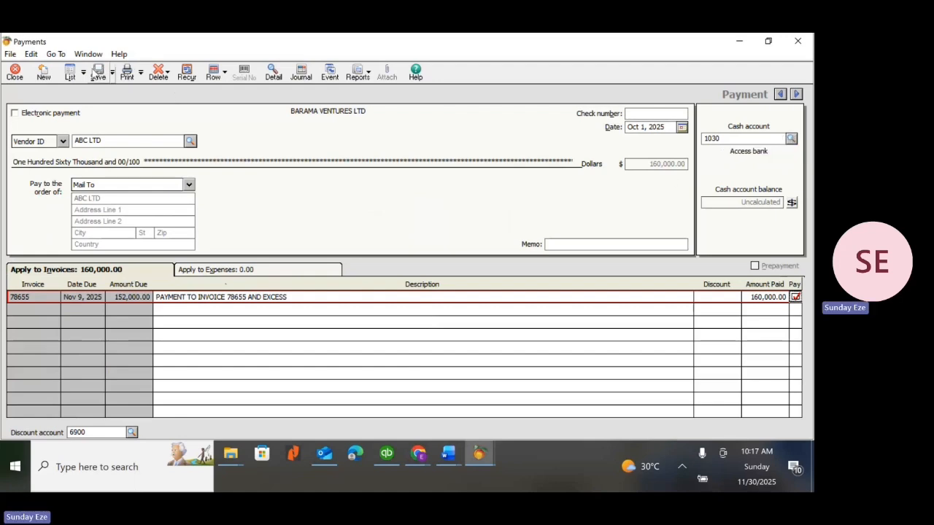
{"action": "left_click", "coordinate": [98, 73]}
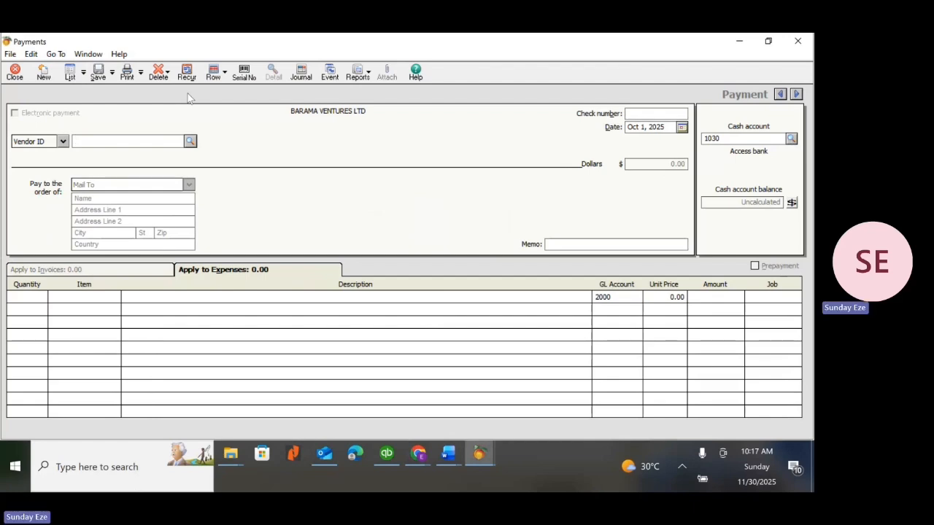
{"action": "left_click", "coordinate": [15, 71]}
- Display the Vendor Ledgers report again and open ABC LTD's 160,000.00 payment from it
{"action": "left_click", "coordinate": [240, 59]}
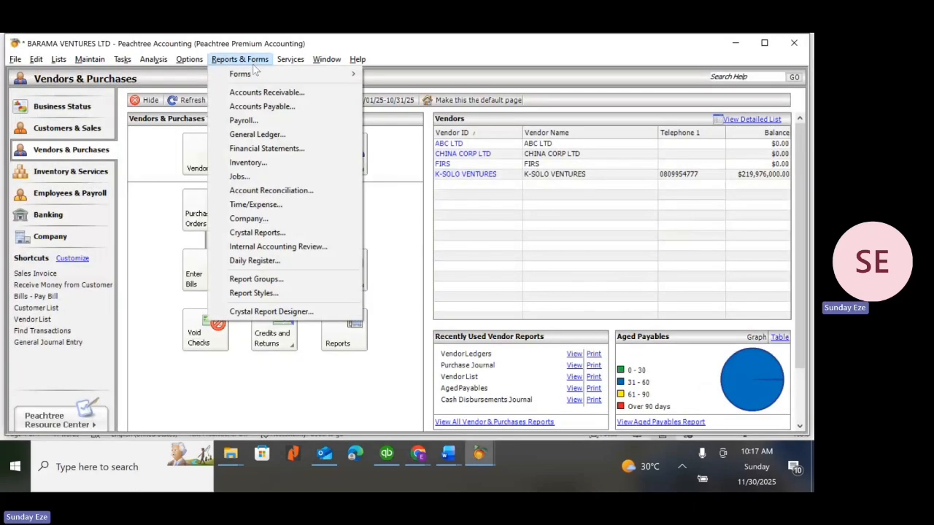
{"action": "left_click", "coordinate": [274, 107]}
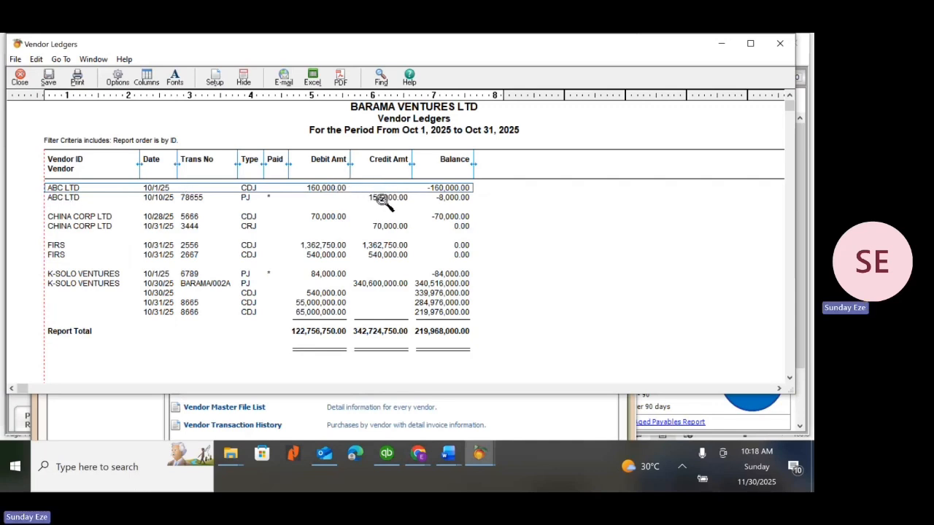
{"action": "double_click", "coordinate": [329, 188]}
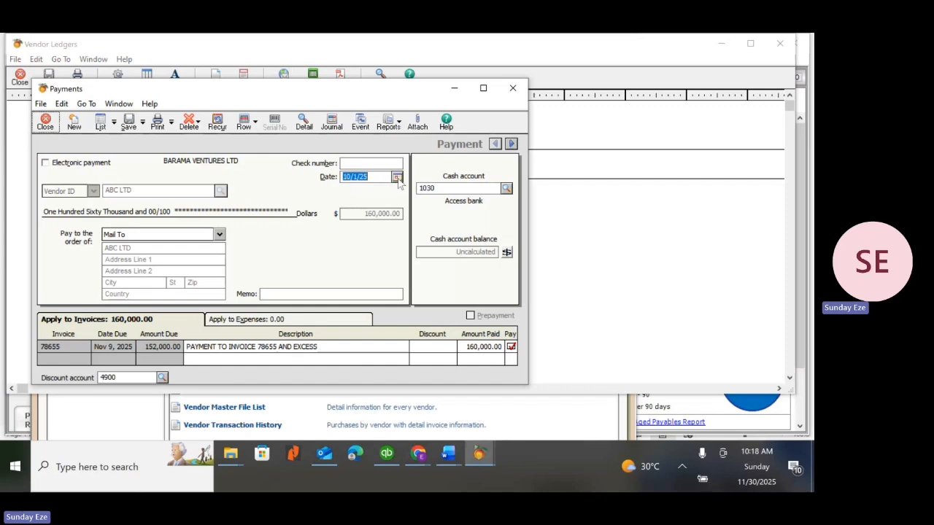
- Change the payment date to Oct 15, 2025, save the payment, and close the payment, ledger and report selection windows
{"action": "left_click", "coordinate": [396, 177]}
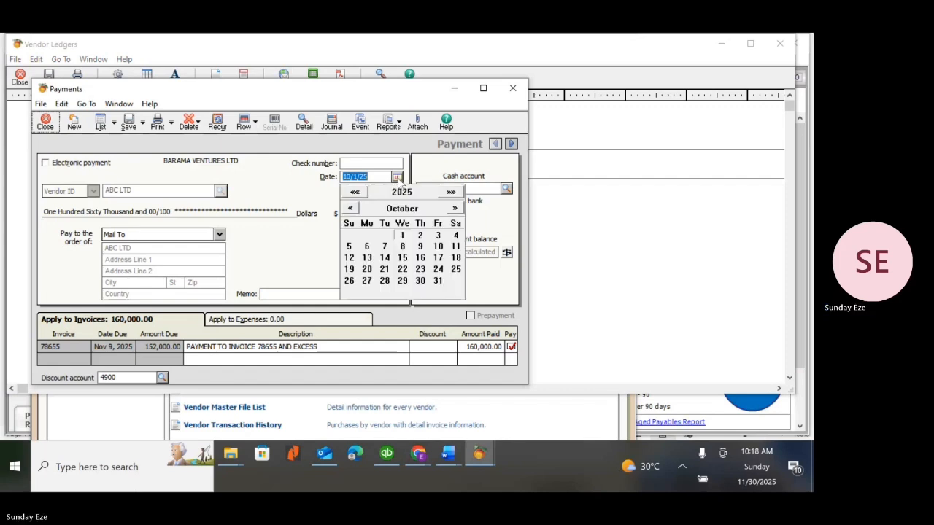
{"action": "left_click", "coordinate": [403, 259]}
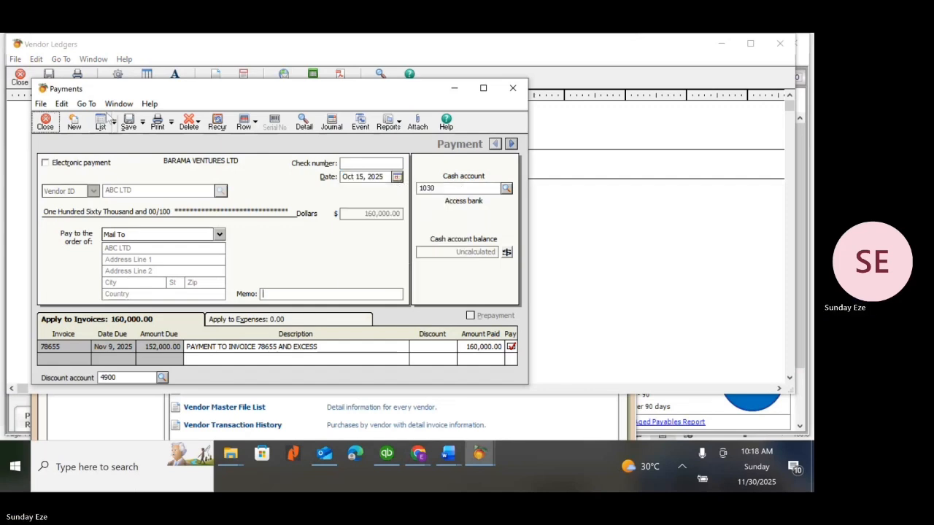
{"action": "left_click", "coordinate": [131, 123]}
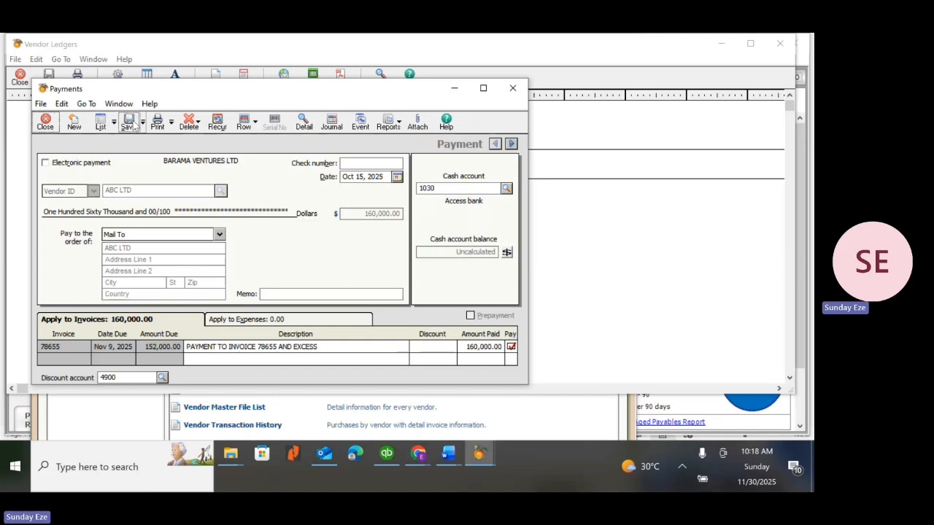
{"action": "left_click", "coordinate": [511, 89]}
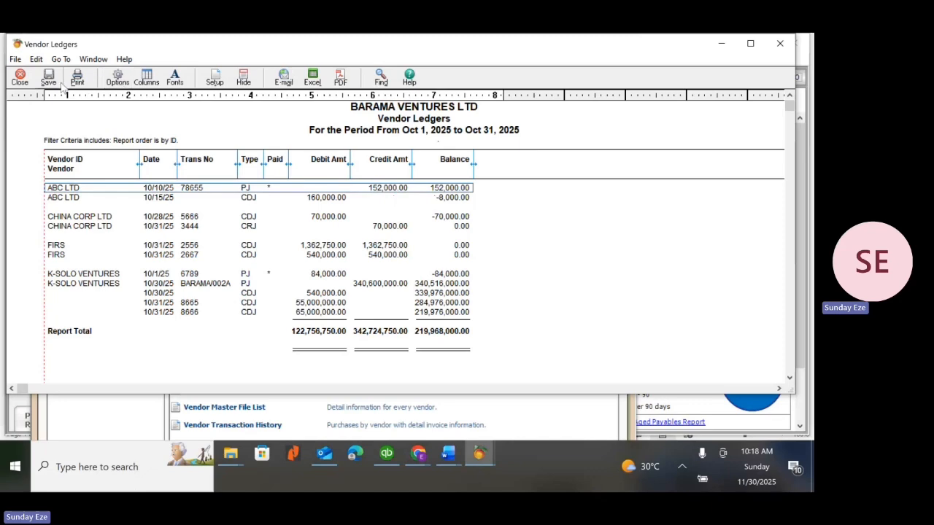
{"action": "left_click", "coordinate": [20, 77]}
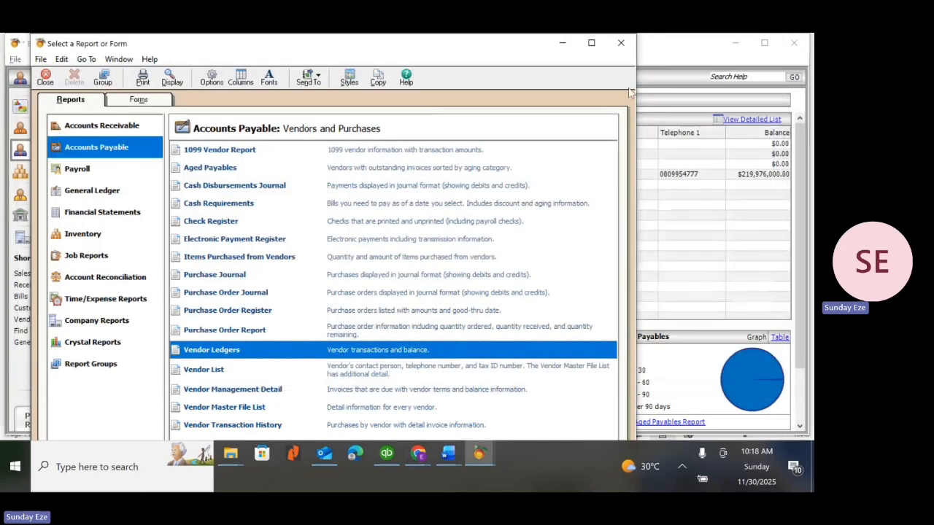
{"action": "left_click", "coordinate": [619, 51]}
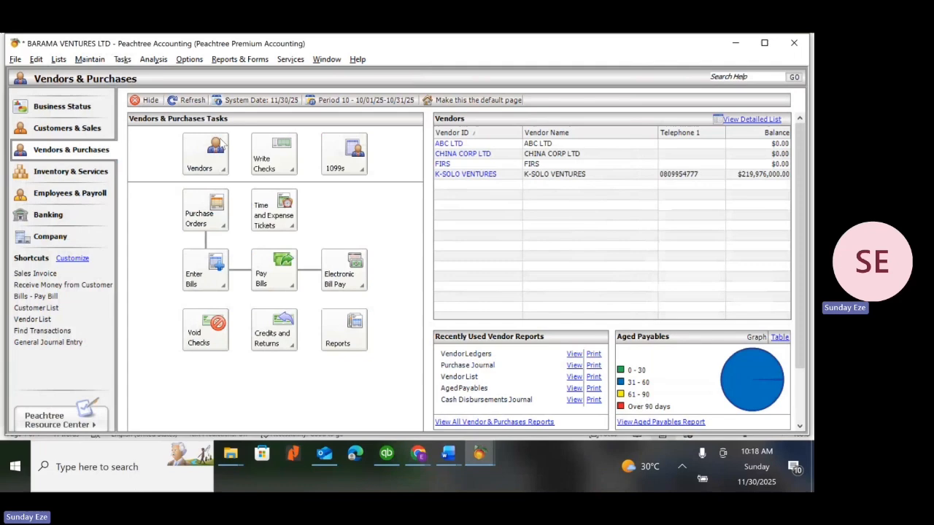
- Start a new receipt, switch it from customer to vendor, and select ABC LTD as the vendor
{"action": "left_click", "coordinate": [122, 60]}
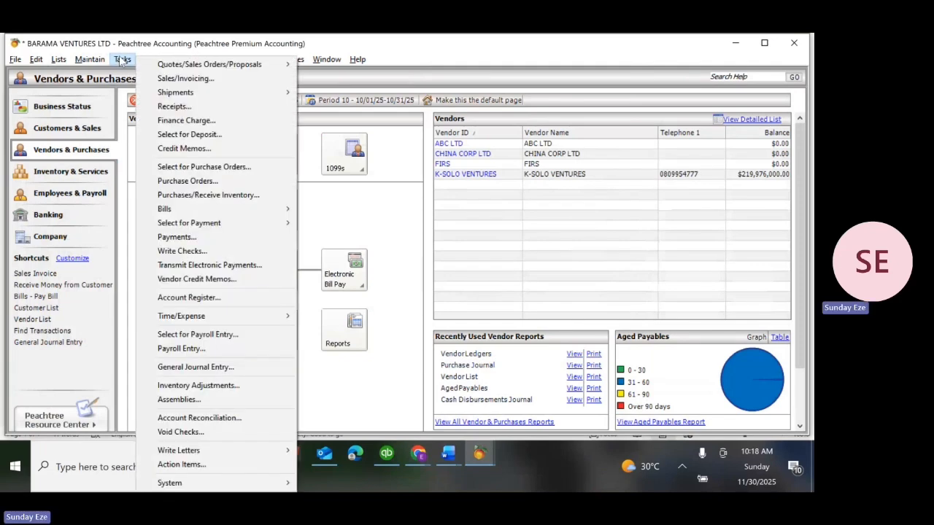
{"action": "left_click", "coordinate": [178, 107]}
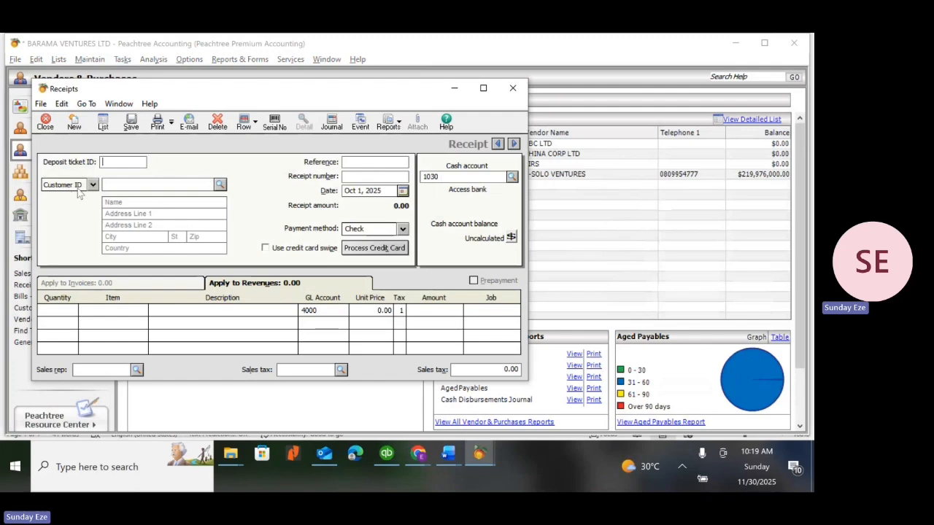
{"action": "left_click", "coordinate": [221, 184]}
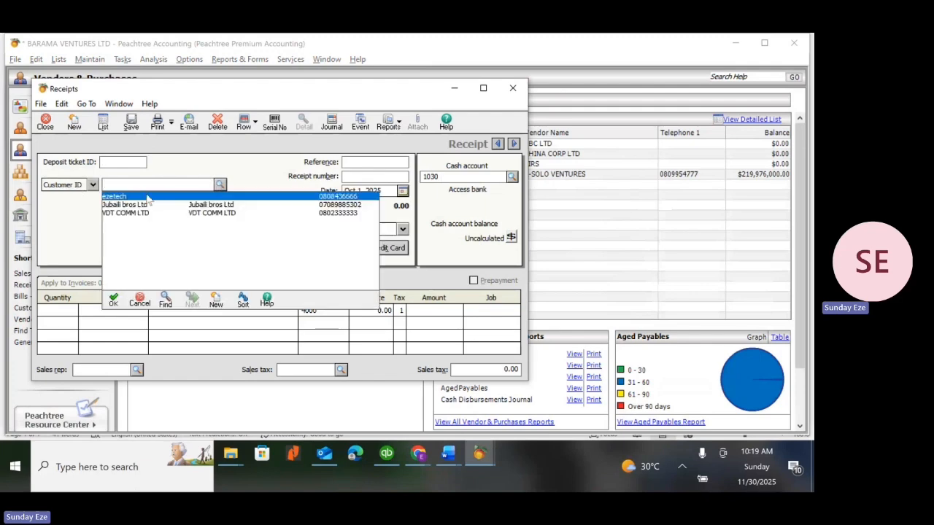
{"action": "left_click", "coordinate": [220, 185]}
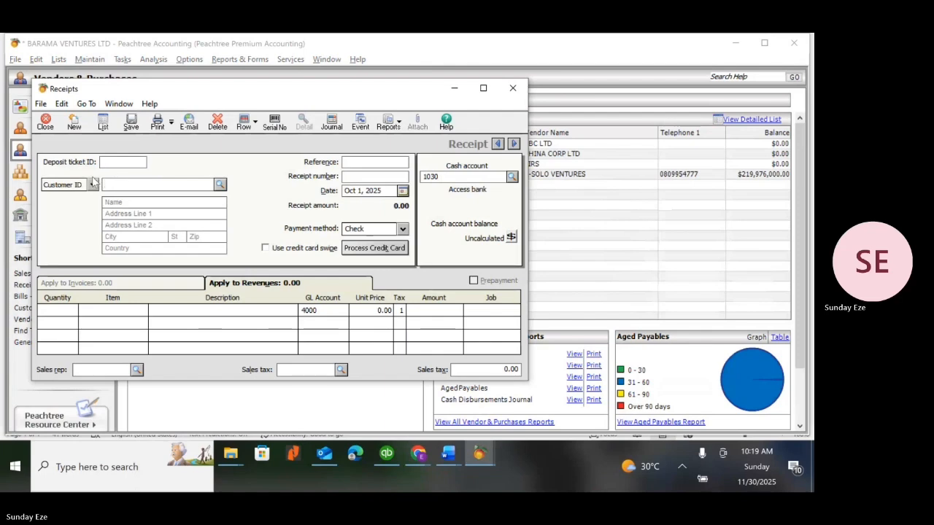
{"action": "left_click", "coordinate": [93, 184]}
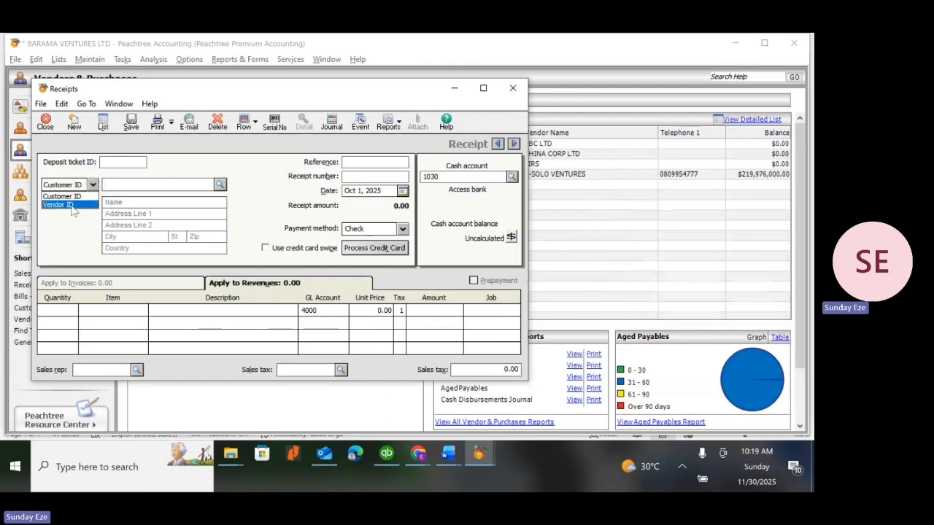
{"action": "left_click", "coordinate": [72, 206]}
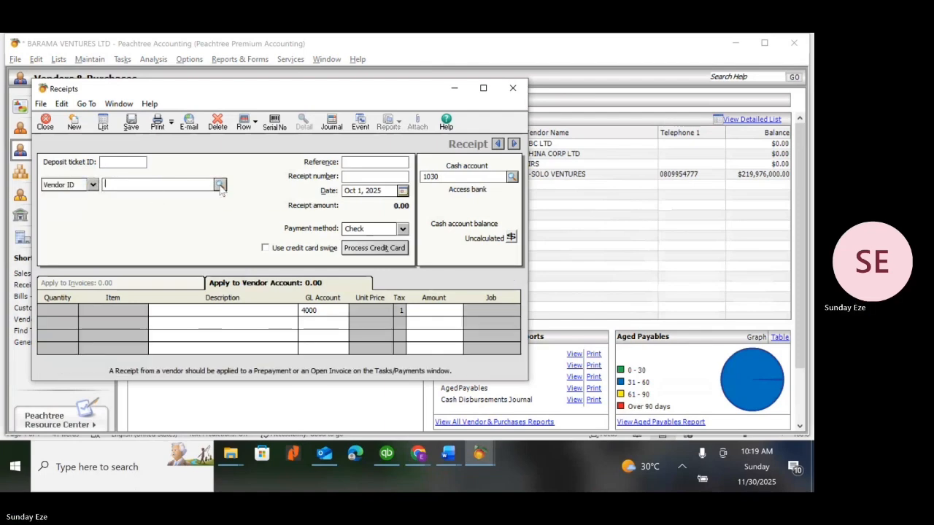
{"action": "left_click", "coordinate": [220, 185]}
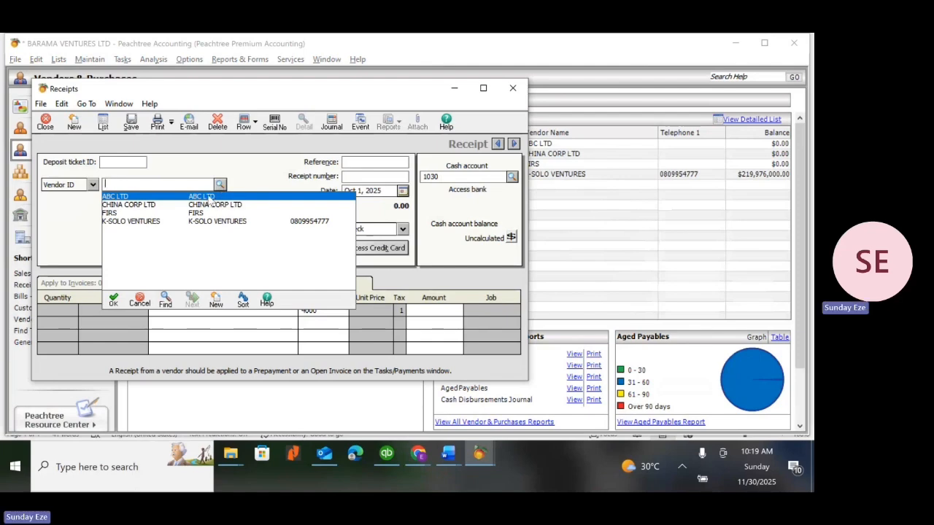
{"action": "double_click", "coordinate": [208, 197]}
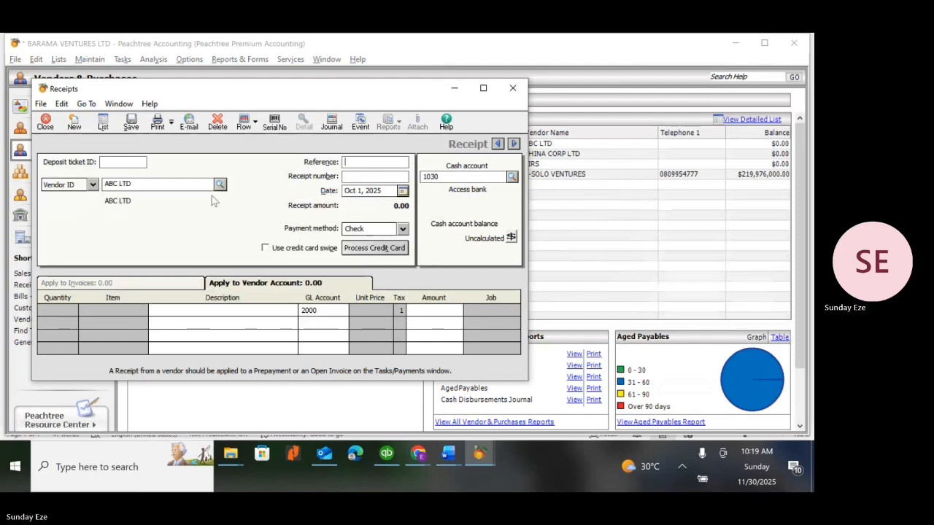
- Enter a receipt line described as "REFUND BY ABC LTD" with an amount of 8,000.00
{"action": "left_click", "coordinate": [184, 310]}
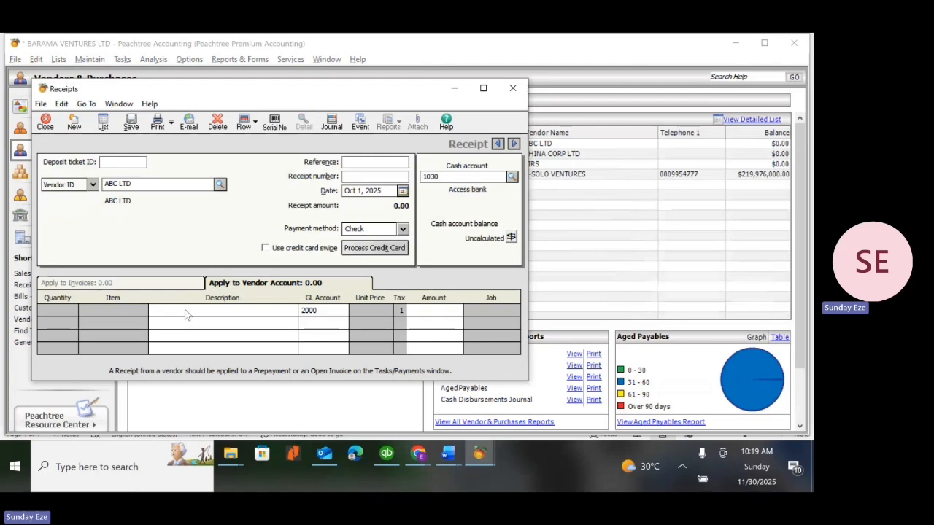
{"action": "type", "text": "REF"}
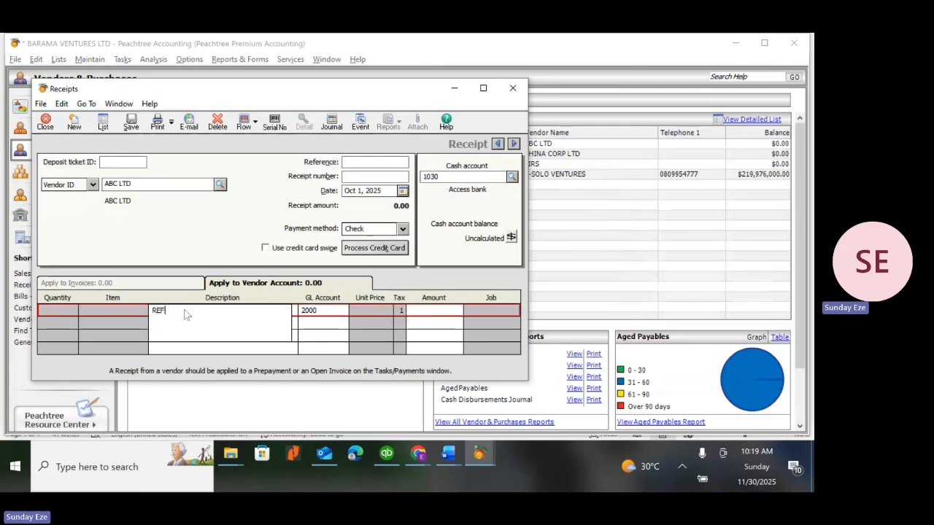
{"action": "type", "text": "UND BY ABC LTD"}
{"action": "key", "text": "Tab"}
{"action": "key", "text": "Tab"}
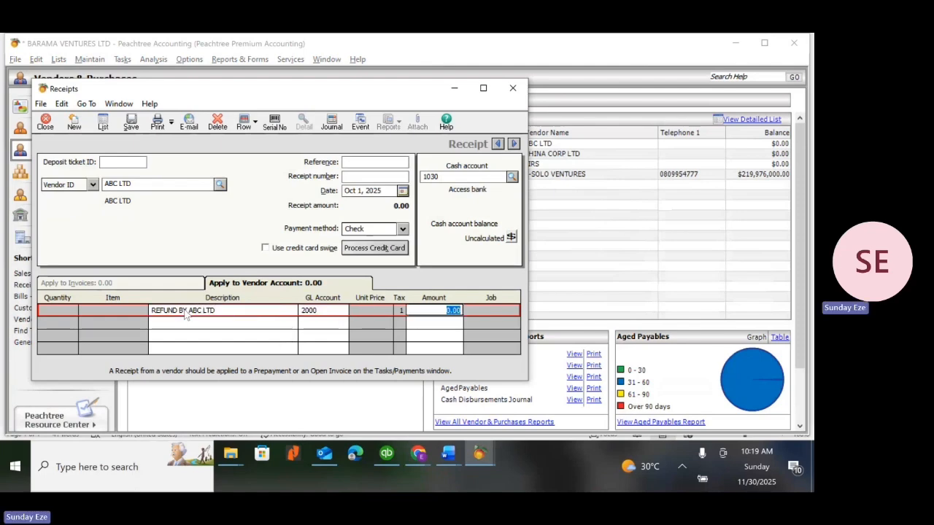
{"action": "type", "text": "89"}
{"action": "type", "text": "00"}
{"action": "key", "text": "Tab"}
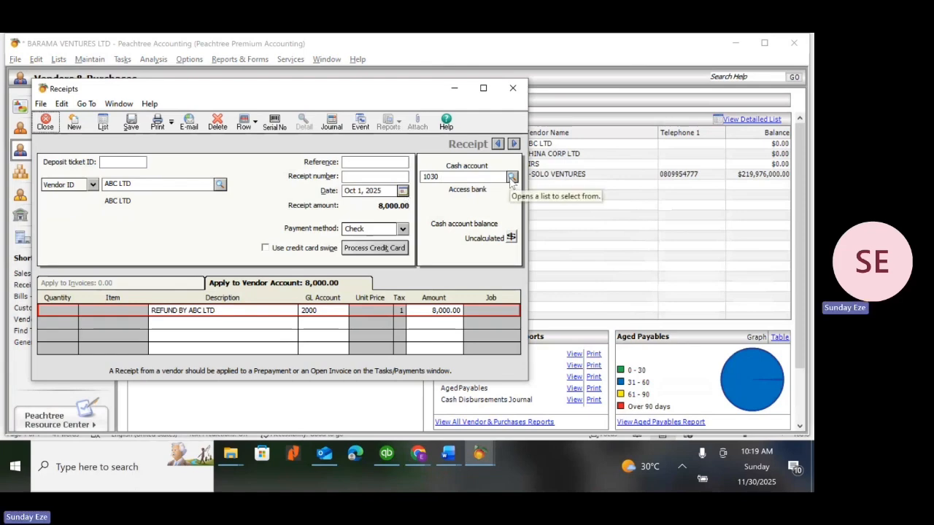
- Set the receipt date to Oct 19, 2025 and check the refund line's GL account in the account list
{"action": "left_click", "coordinate": [401, 190]}
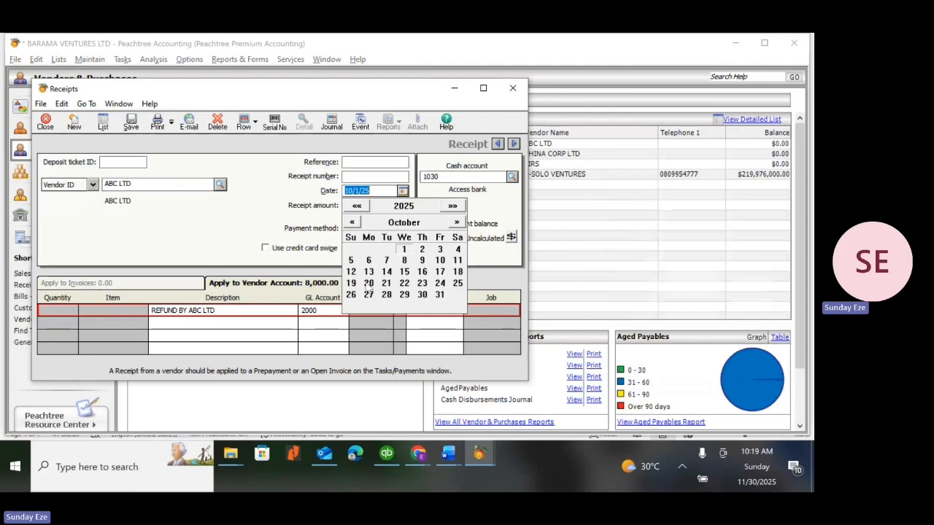
{"action": "left_click", "coordinate": [351, 284]}
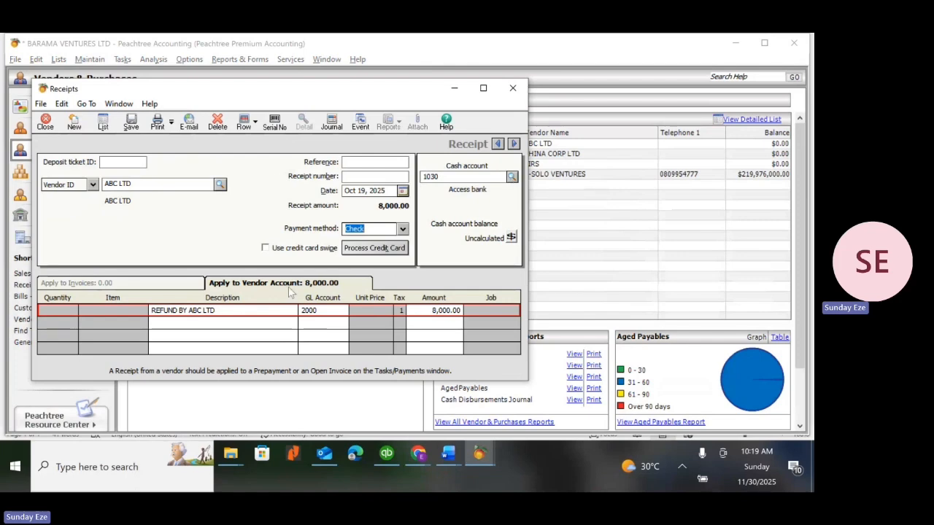
{"action": "left_click", "coordinate": [346, 312]}
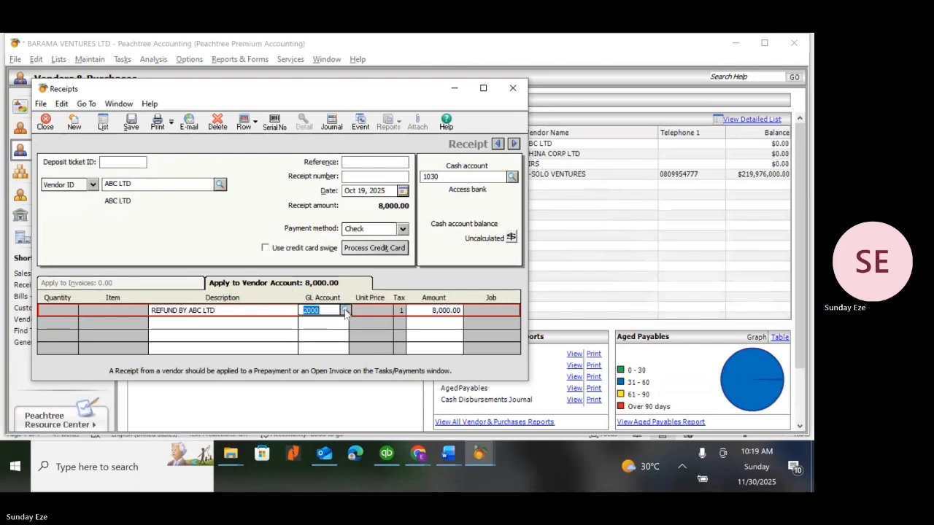
{"action": "left_click", "coordinate": [346, 311]}
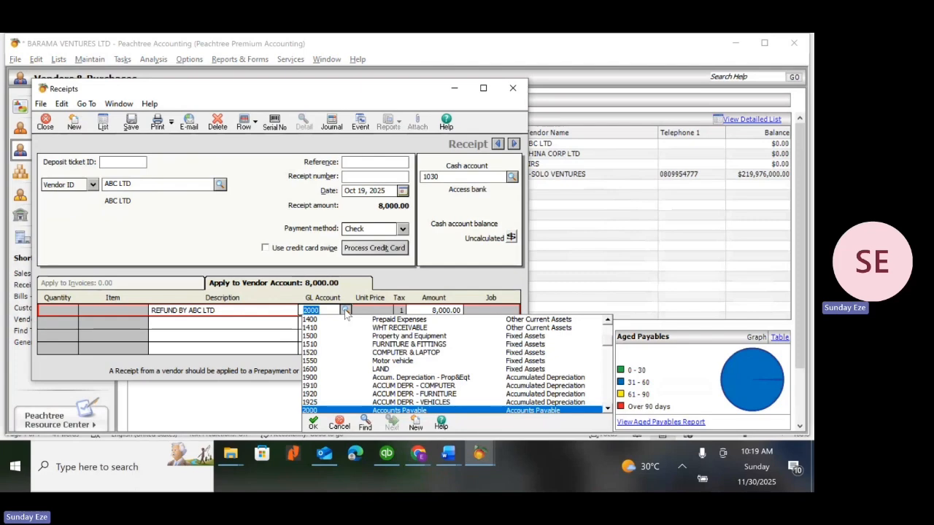
{"action": "left_click", "coordinate": [345, 310]}
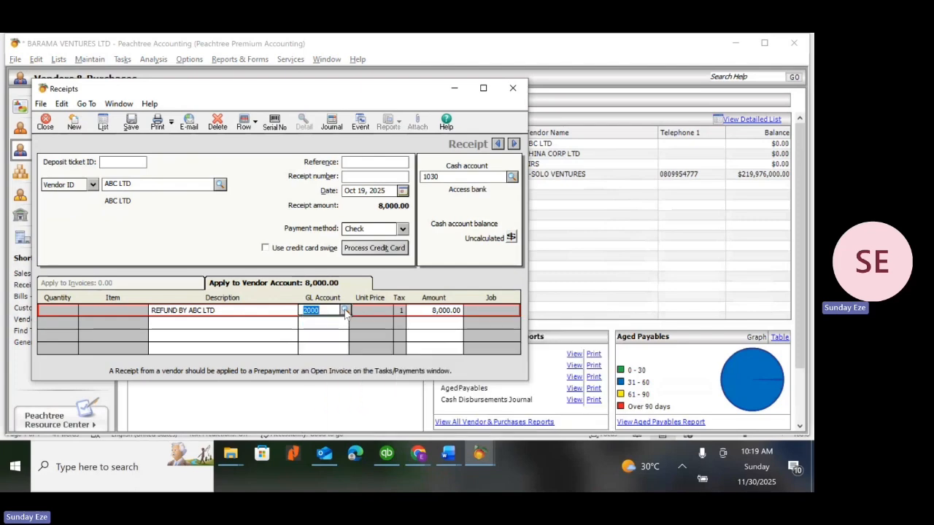
- Enter 7800 as the receipt's reference, save the receipt, and close the Receipts window
{"action": "left_click", "coordinate": [131, 121]}
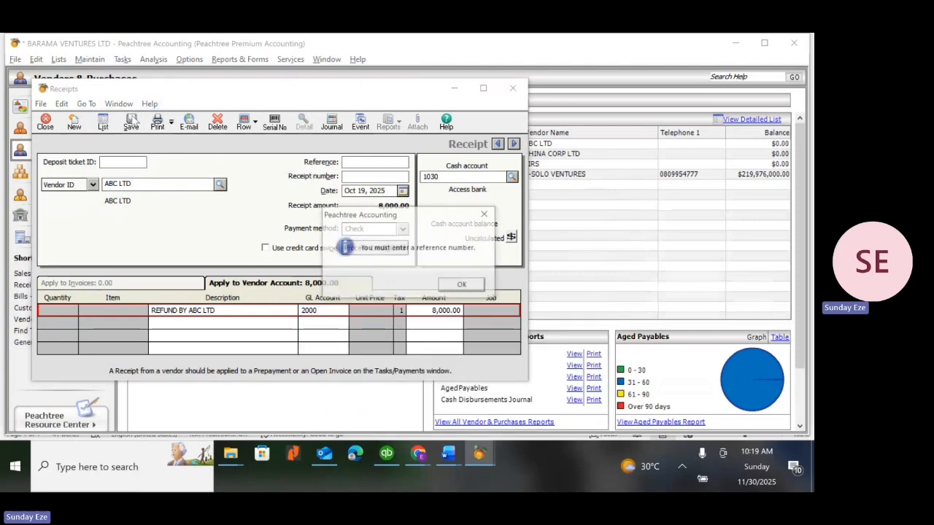
{"action": "left_click", "coordinate": [486, 214]}
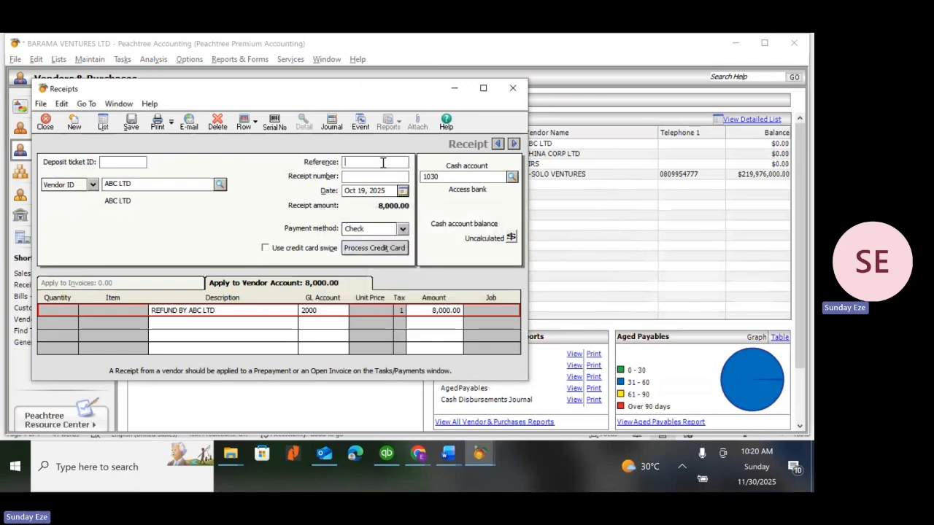
{"action": "type", "text": "7800"}
{"action": "left_click", "coordinate": [131, 124]}
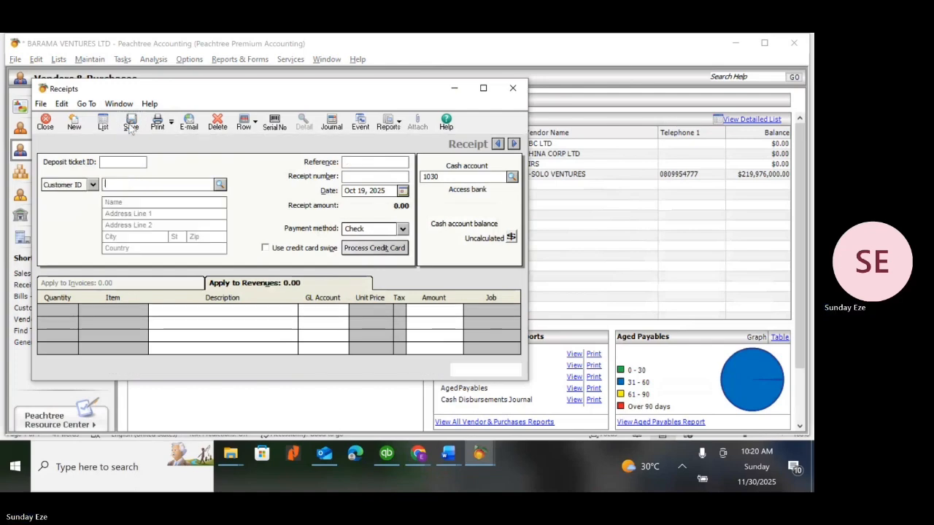
{"action": "left_click", "coordinate": [51, 124]}
- Display the Vendor Ledgers report from the Accounts Payable reports
{"action": "left_click", "coordinate": [240, 59]}
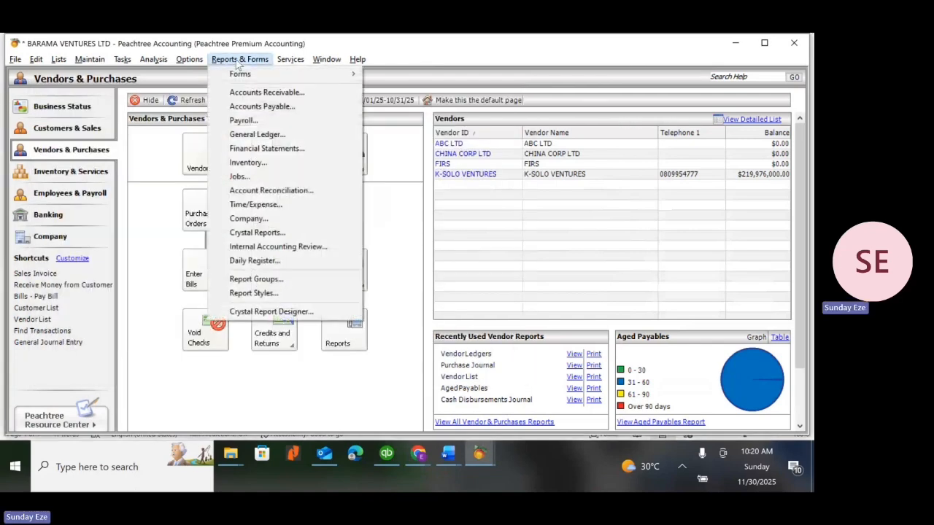
{"action": "left_click", "coordinate": [267, 107]}
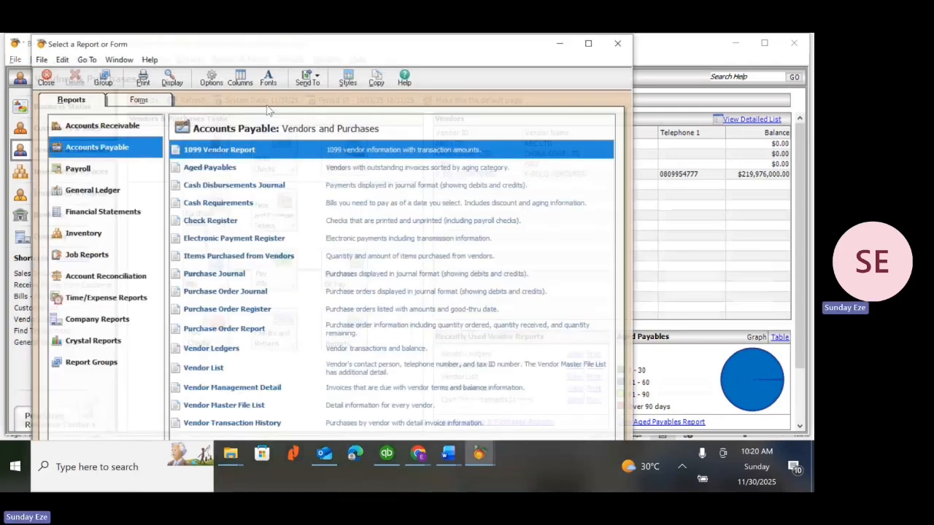
{"action": "left_click", "coordinate": [233, 351]}
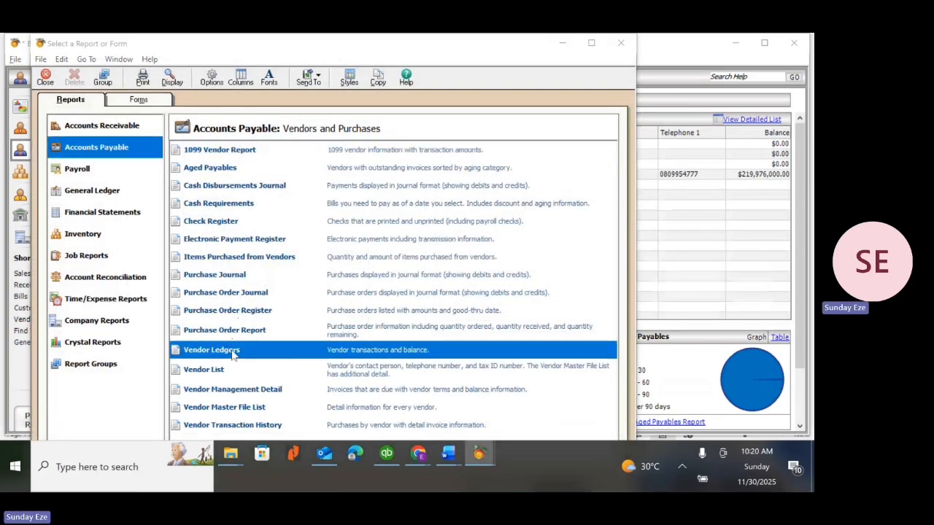
{"action": "double_click", "coordinate": [233, 351]}
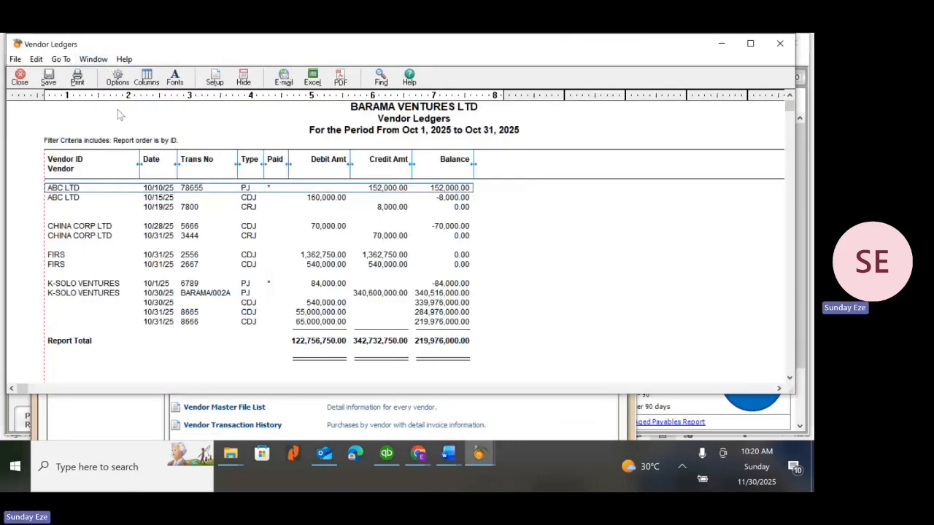
- Filter the Vendor Ledgers report by vendor ID to include only ABC LTD
{"action": "left_click", "coordinate": [114, 75]}
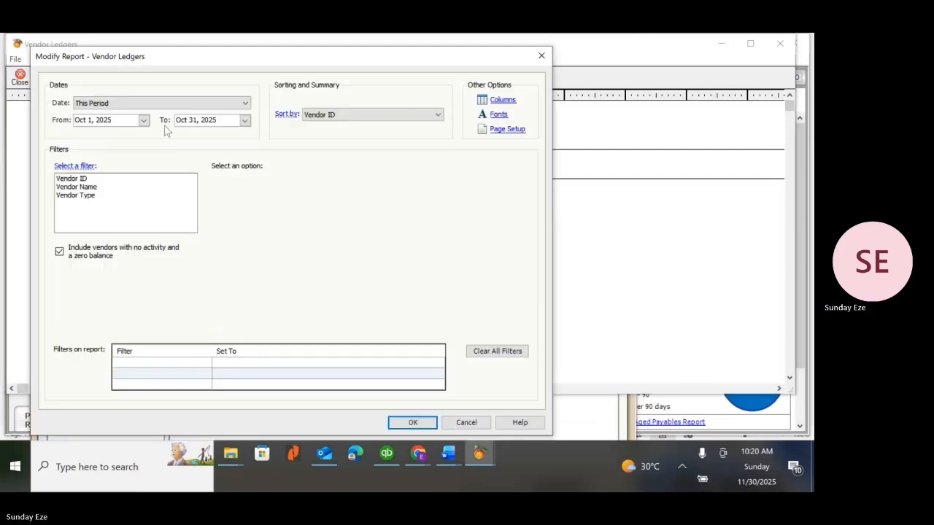
{"action": "left_click", "coordinate": [110, 179]}
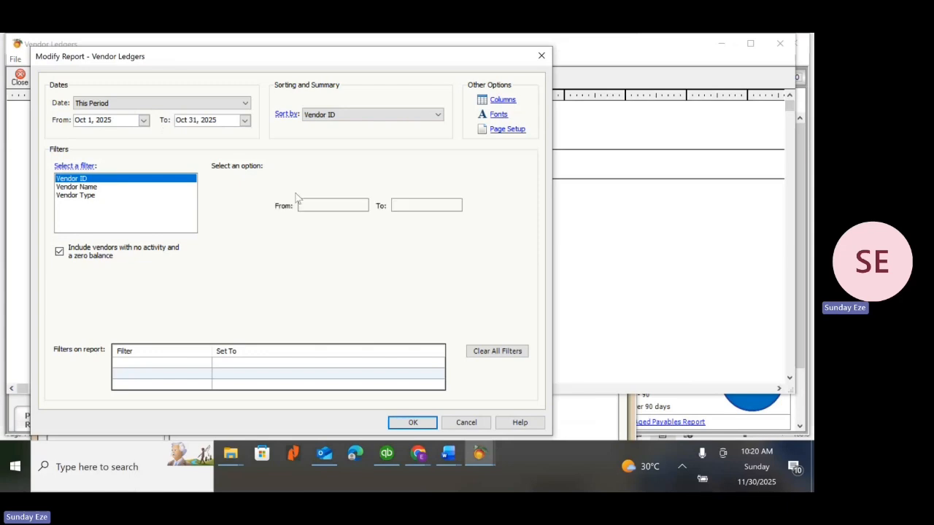
{"action": "left_click", "coordinate": [288, 230]}
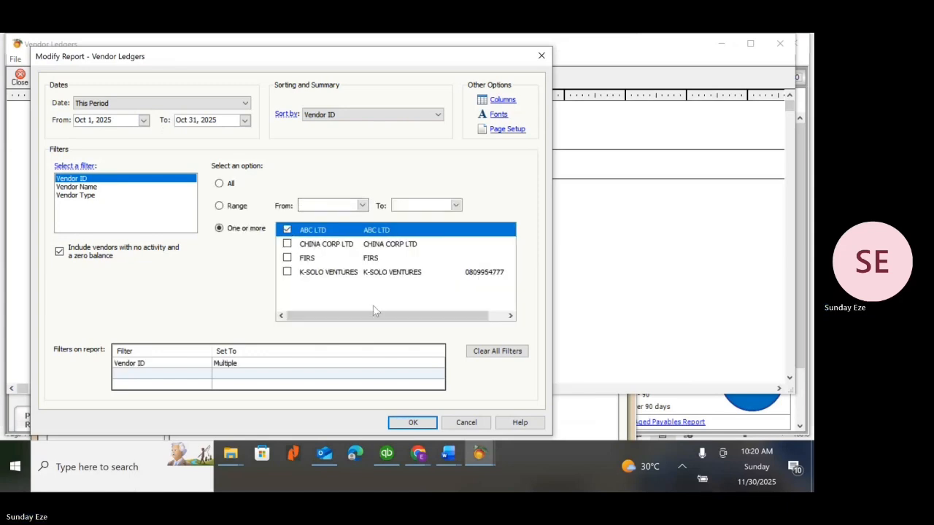
{"action": "left_click", "coordinate": [411, 423]}
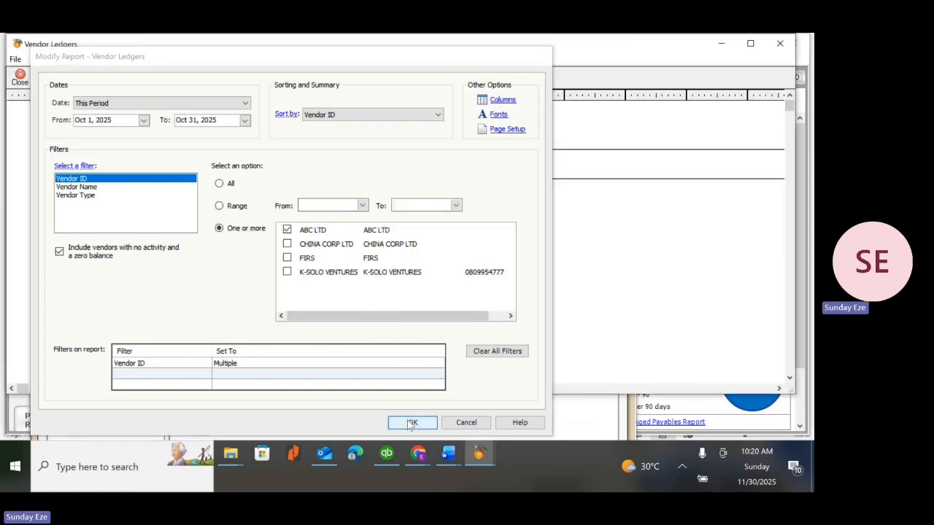